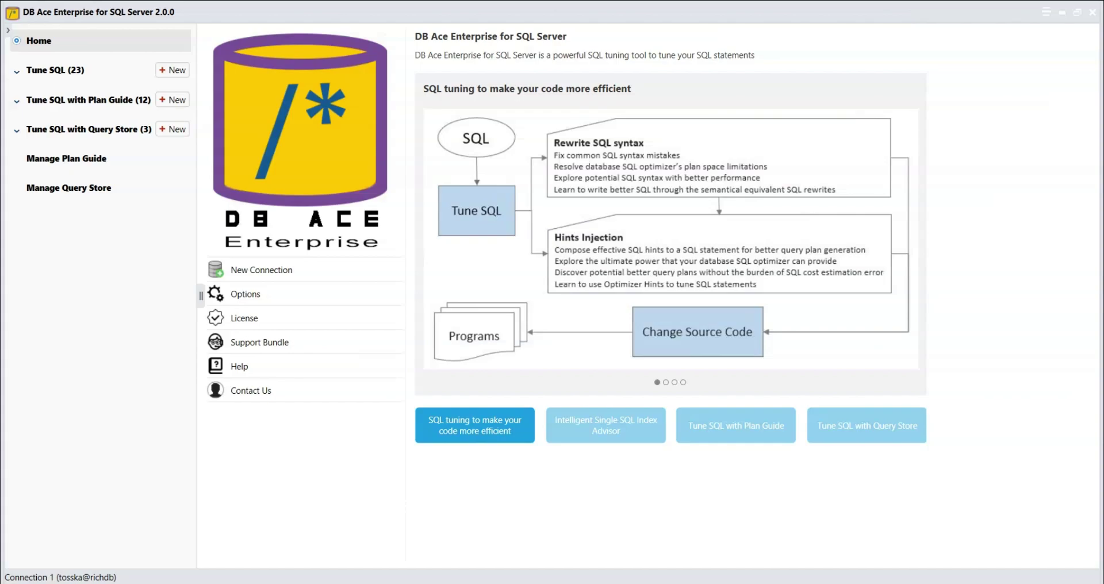
# Switch to SQL Server Management Studio, execute the getRD1 stored procedure and check the CPU time of its employee query.
pyautogui.click(486, 583)
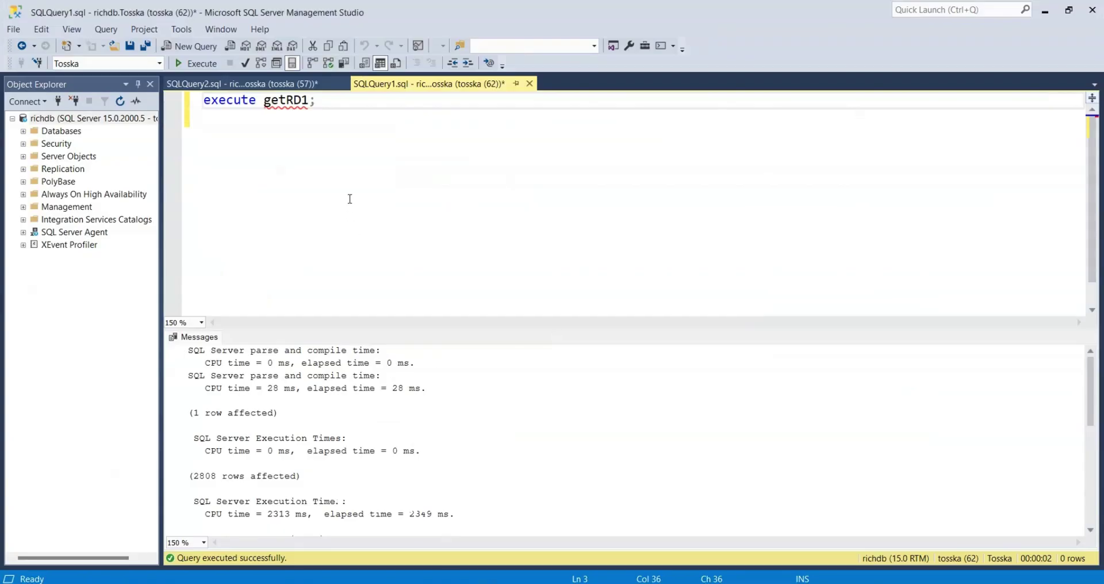
pyautogui.click(205, 65)
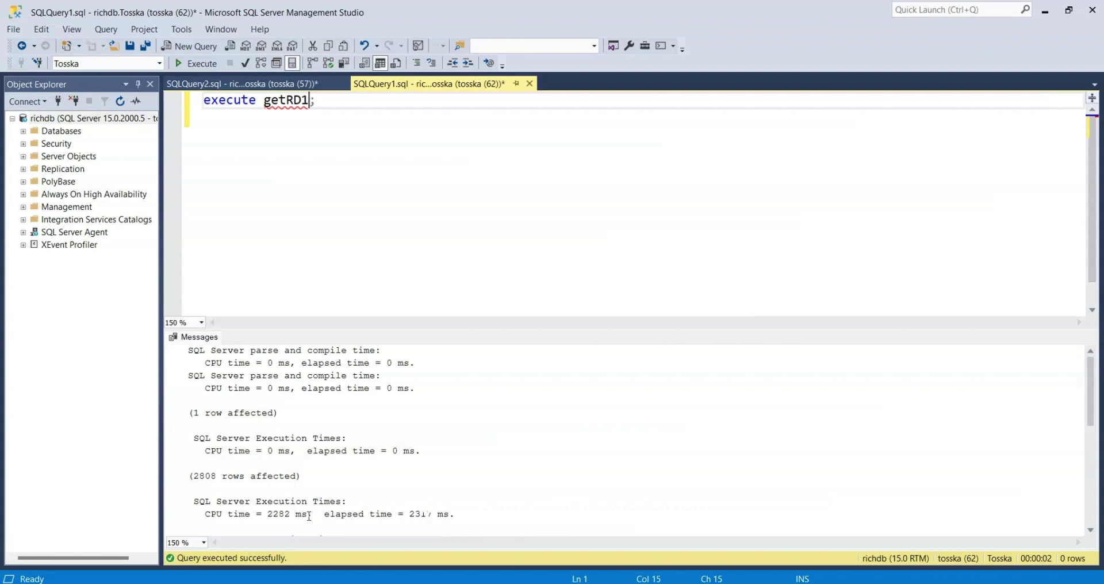
pyautogui.doubleClick(289, 516)
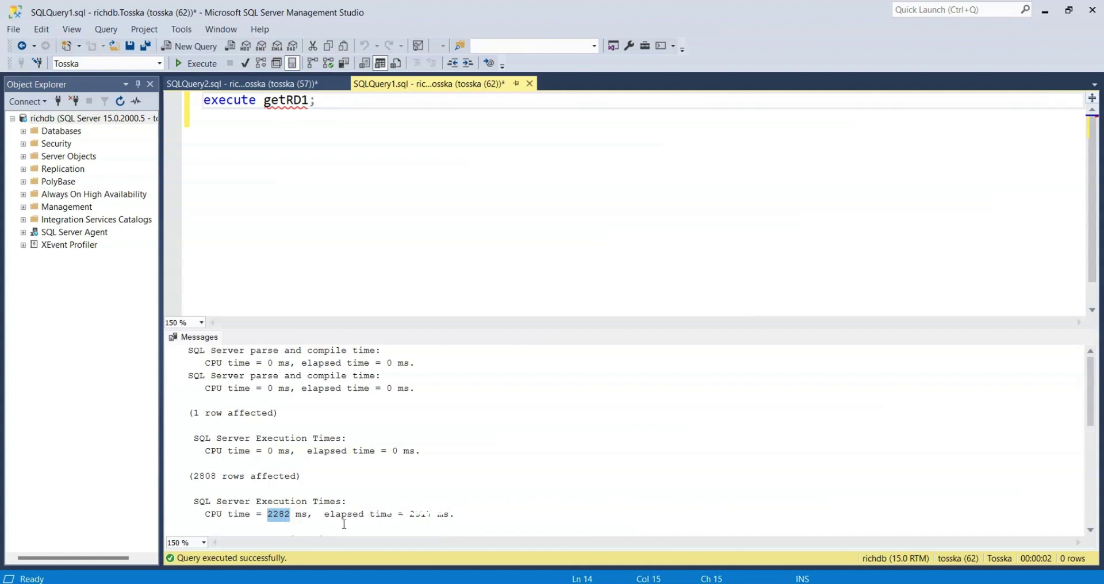
# Switch to DB Ace Enterprise and start a new plan guide tuning from a database object, the Tosska stored procedure getRD1.
pyautogui.click(674, 583)
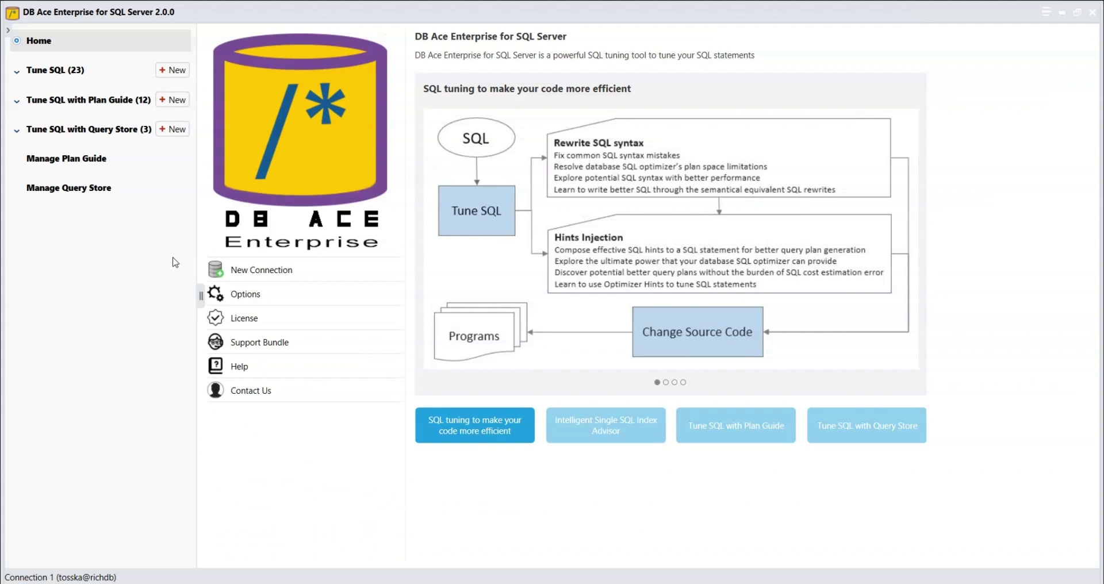
pyautogui.click(177, 103)
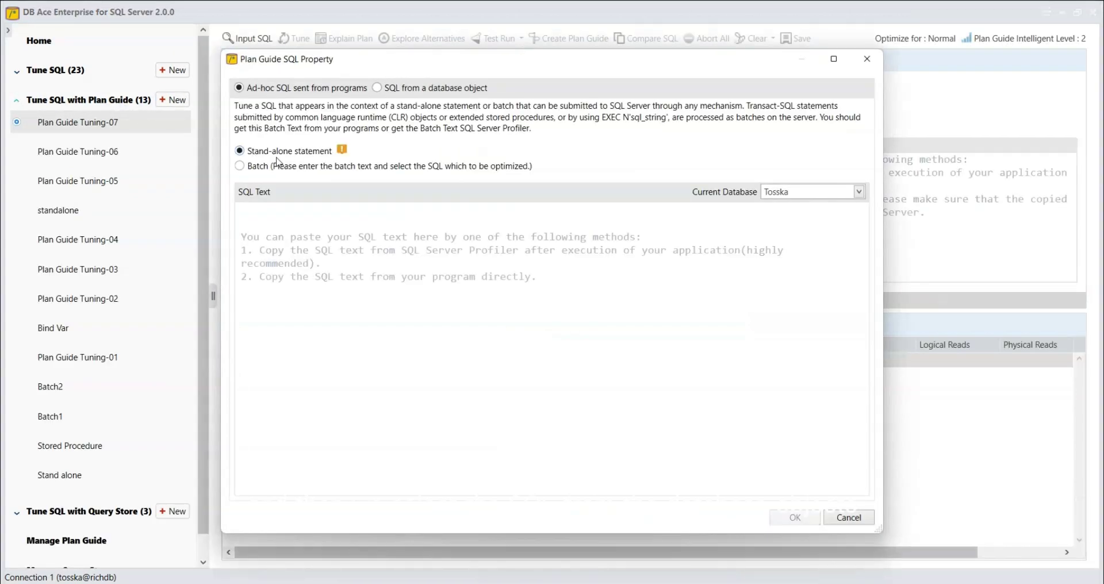
pyautogui.click(377, 88)
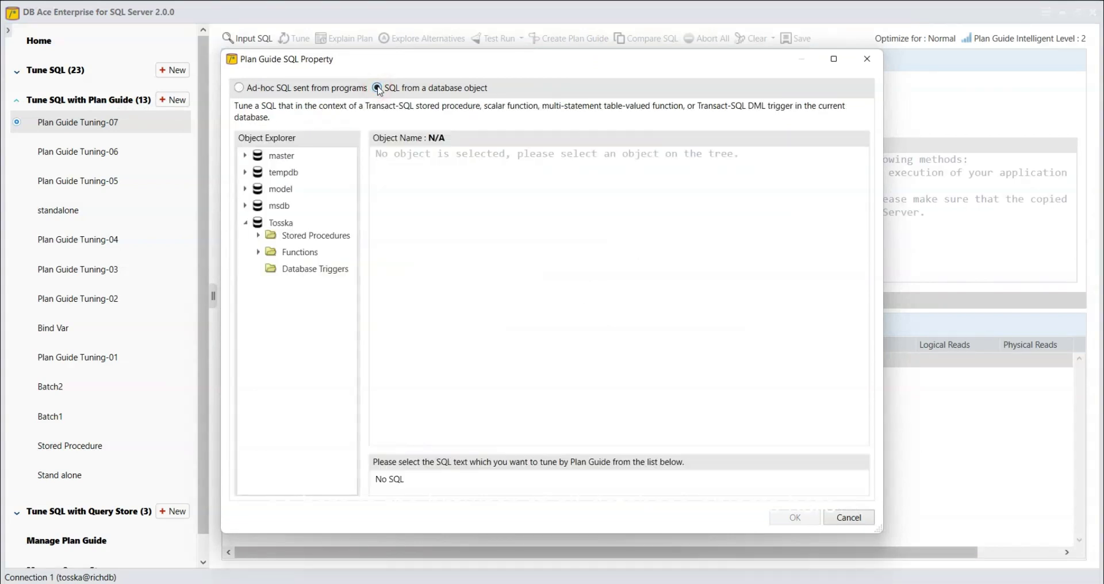
pyautogui.click(258, 236)
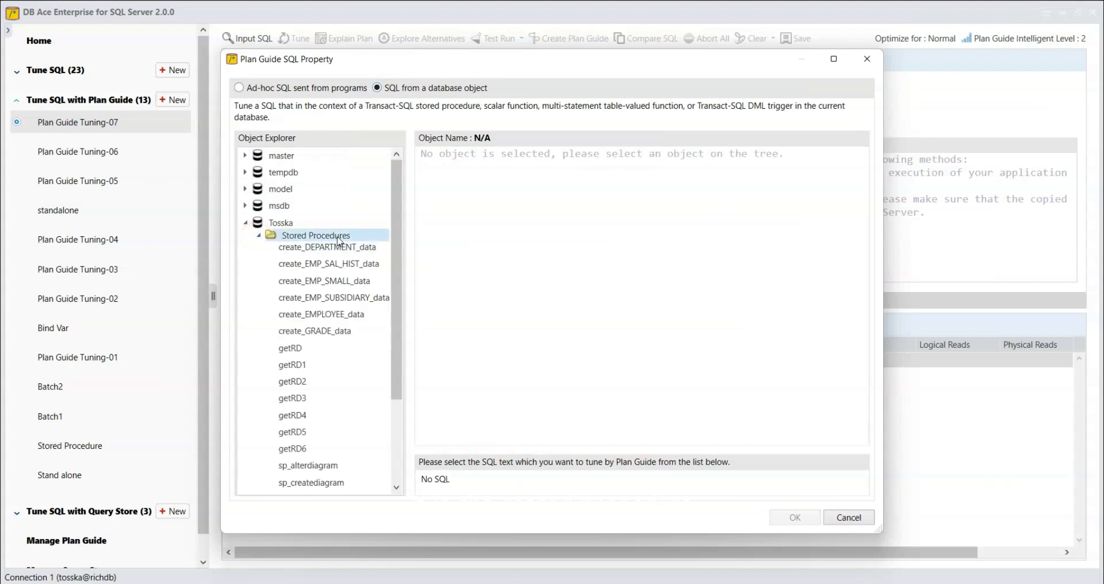
pyautogui.click(302, 366)
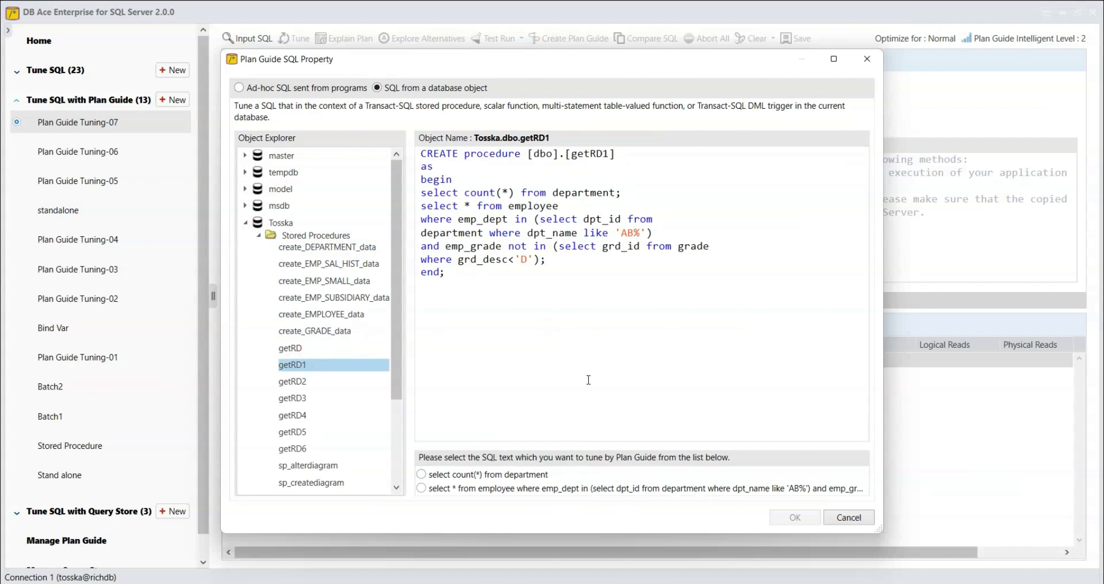
# Examine the getRD1 procedure code and the SELECT statements in it that can be tuned.
pyautogui.moveTo(524, 285); pyautogui.dragTo(414, 144)
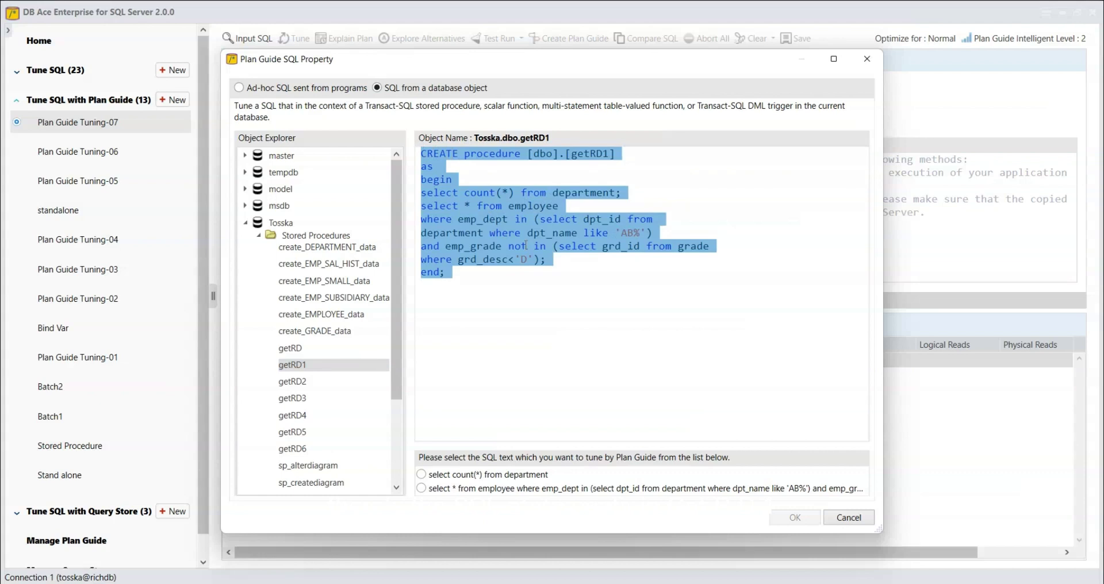
pyautogui.click(540, 292)
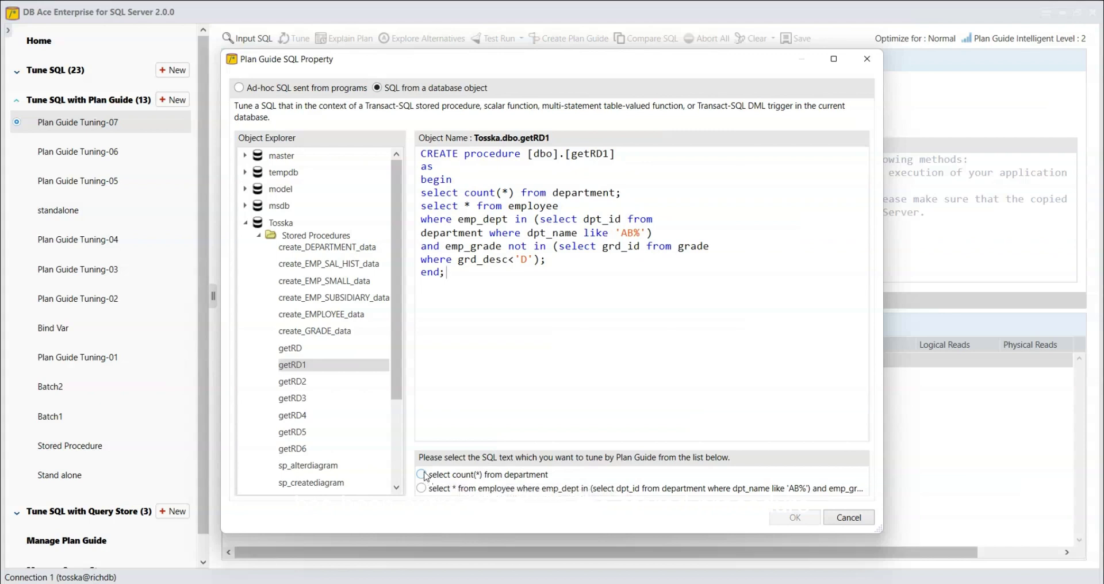
pyautogui.click(647, 191)
pyautogui.click(436, 475)
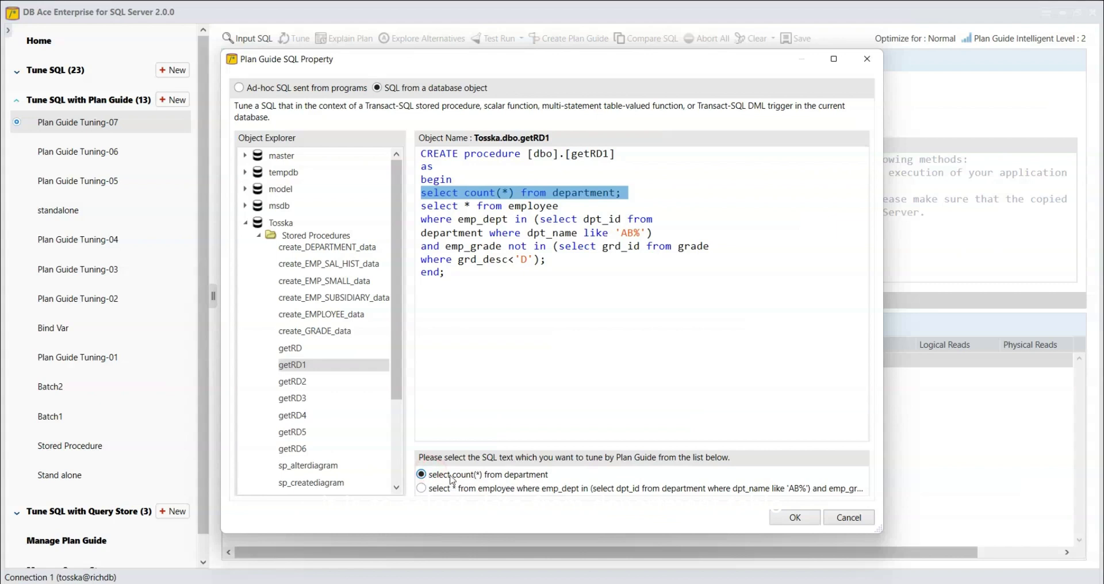
pyautogui.click(547, 297)
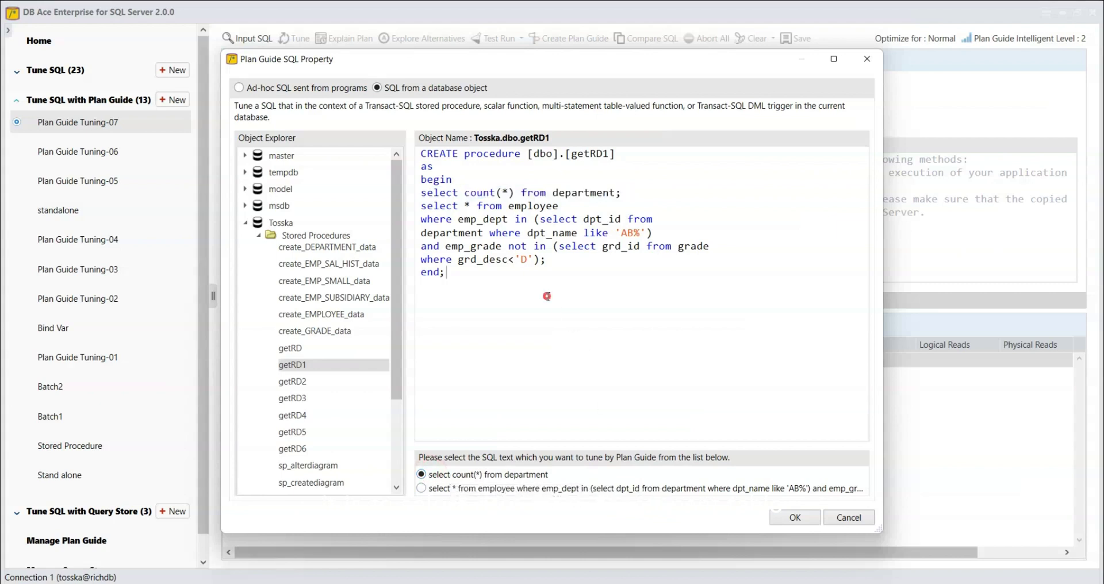
pyautogui.click(573, 265)
pyautogui.moveTo(574, 266); pyautogui.dragTo(411, 213)
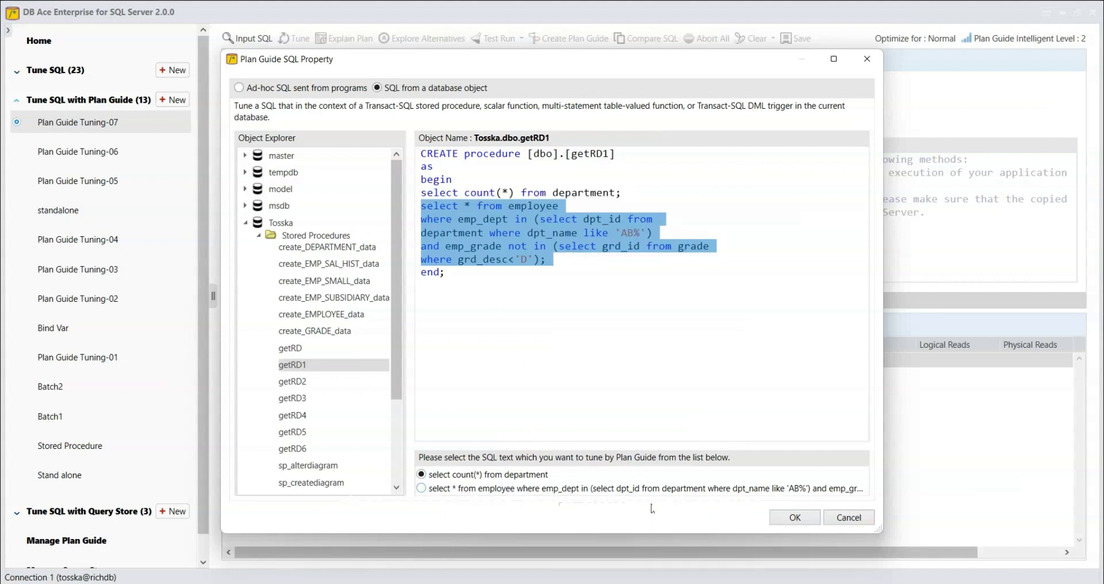
# Load the "select * from employee" statement for tuning and tune it with the default test run settings for better elapsed time.
pyautogui.click(422, 489)
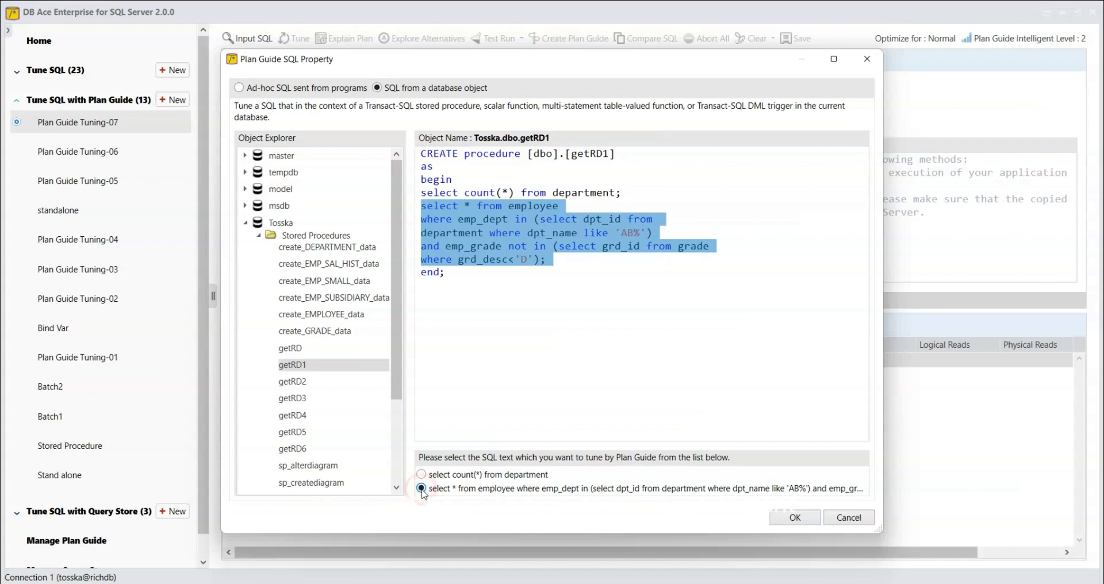
pyautogui.click(811, 521)
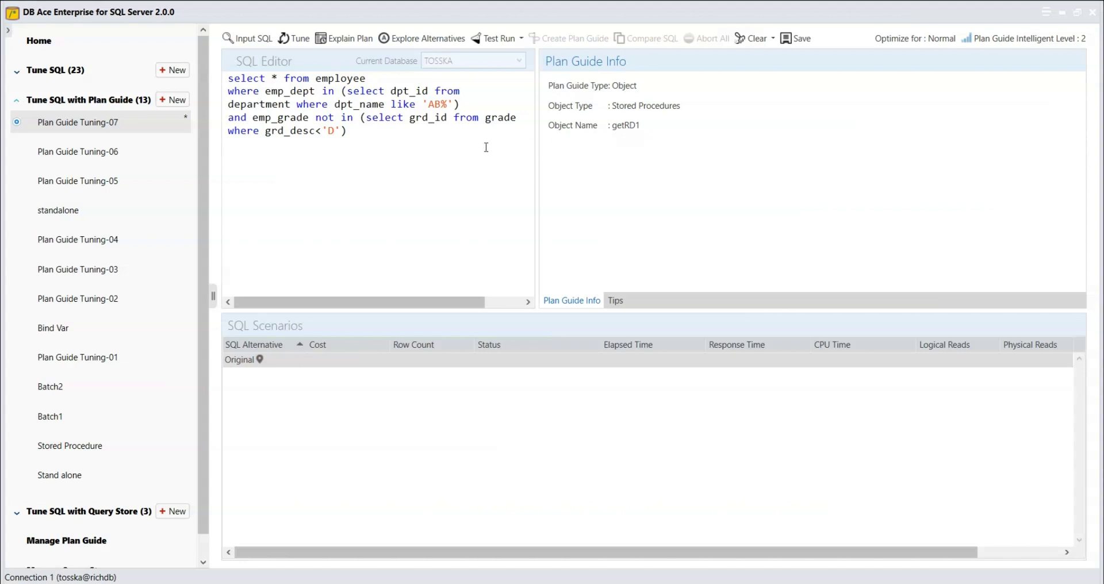
pyautogui.click(297, 41)
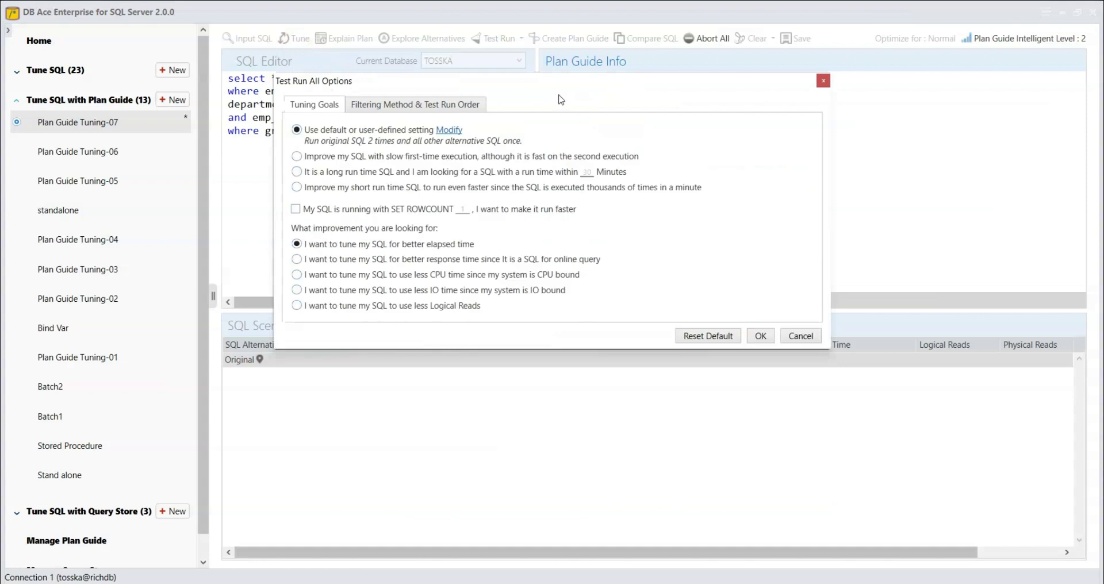
pyautogui.click(761, 337)
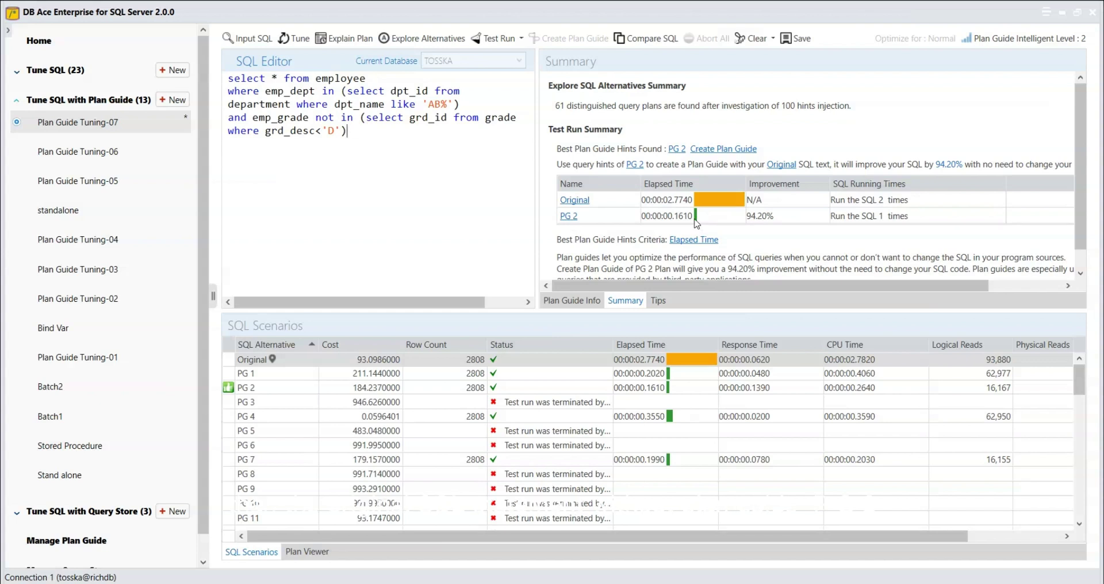
# Review the query hints of alternative PG 2 and create a plan guide from it for the getRD1 procedure.
pyautogui.click(677, 149)
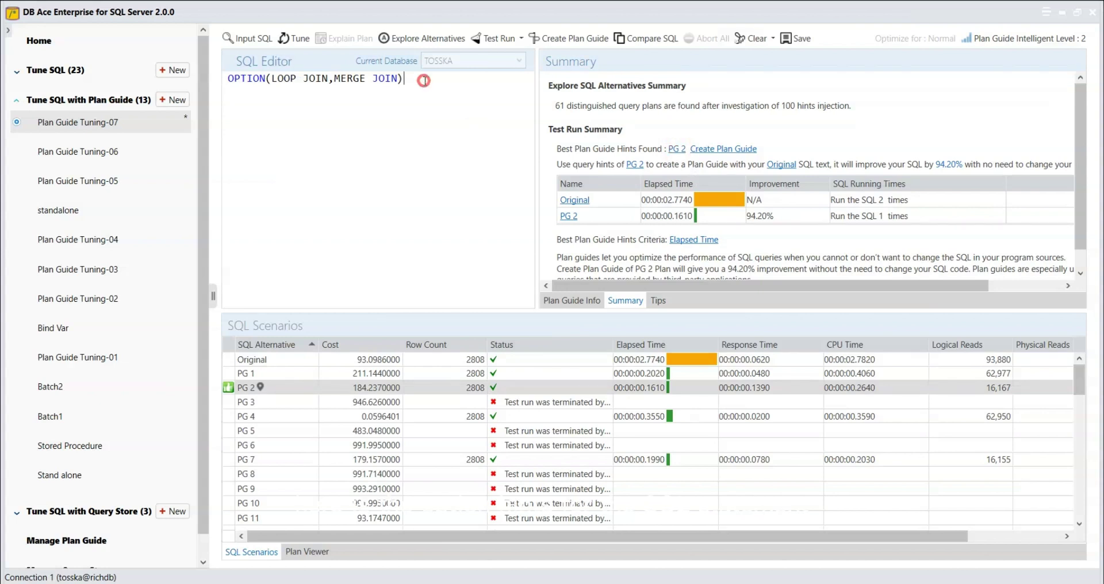
pyautogui.moveTo(424, 80); pyautogui.dragTo(225, 82)
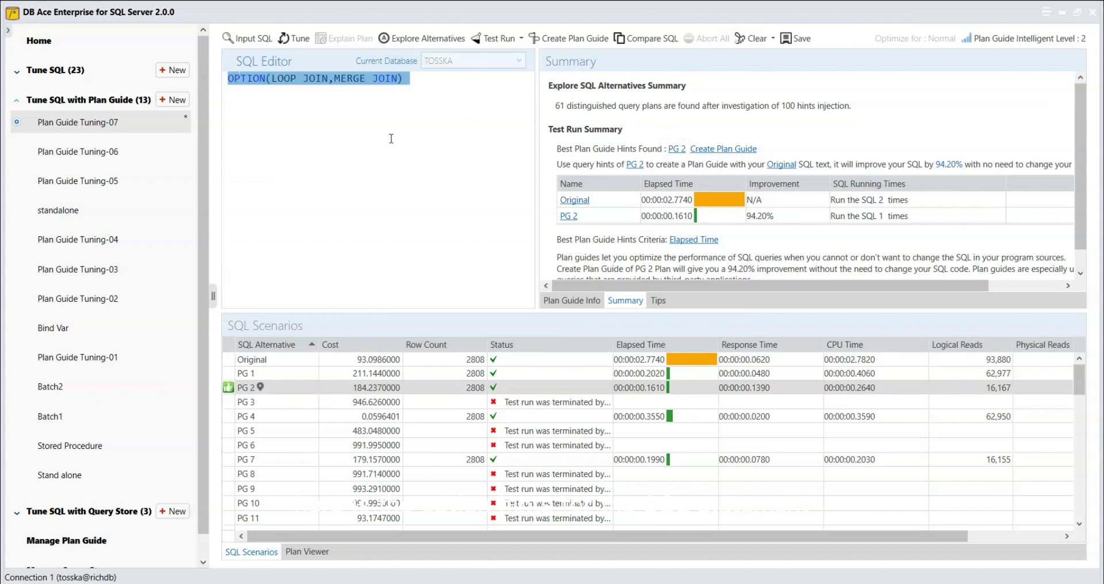
pyautogui.click(436, 138)
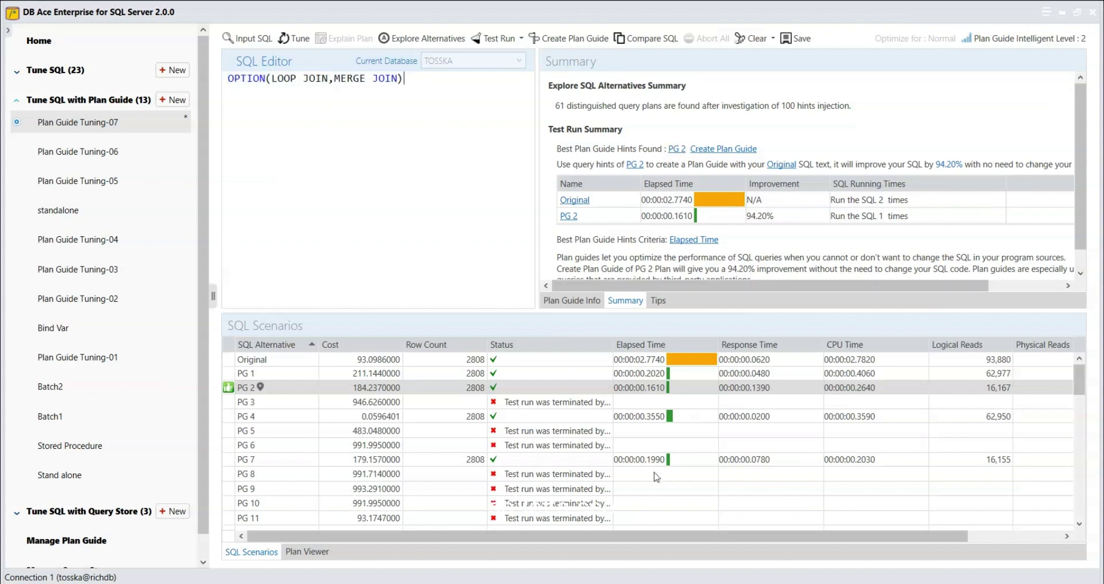
pyautogui.click(730, 150)
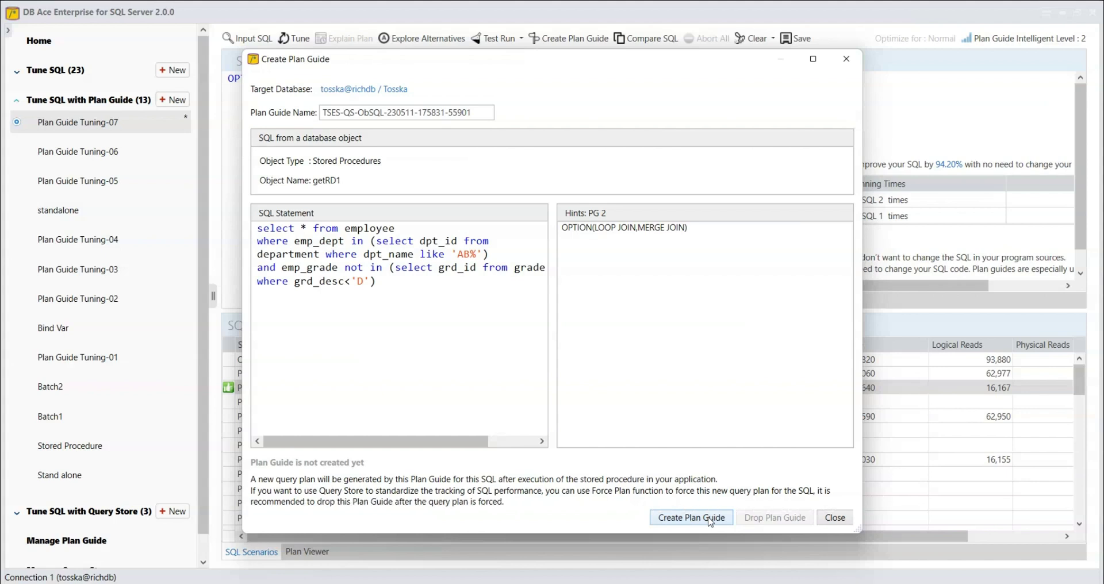
pyautogui.click(711, 520)
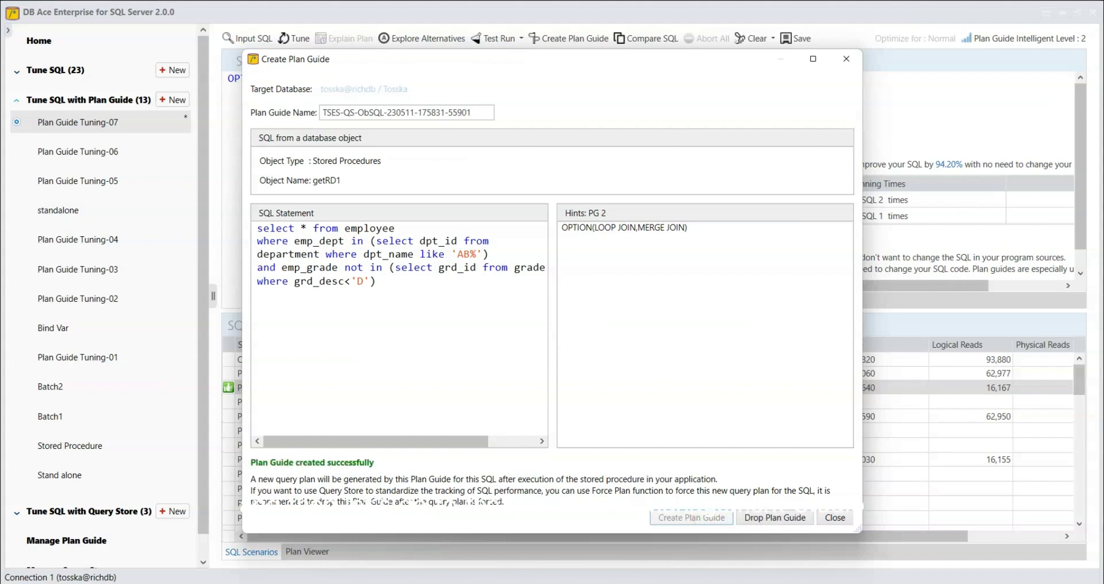
# Switch to SQL Server Management Studio and rerun getRD1 to compare its execution times with the plan guide in place.
pyautogui.moveTo(490, 582)
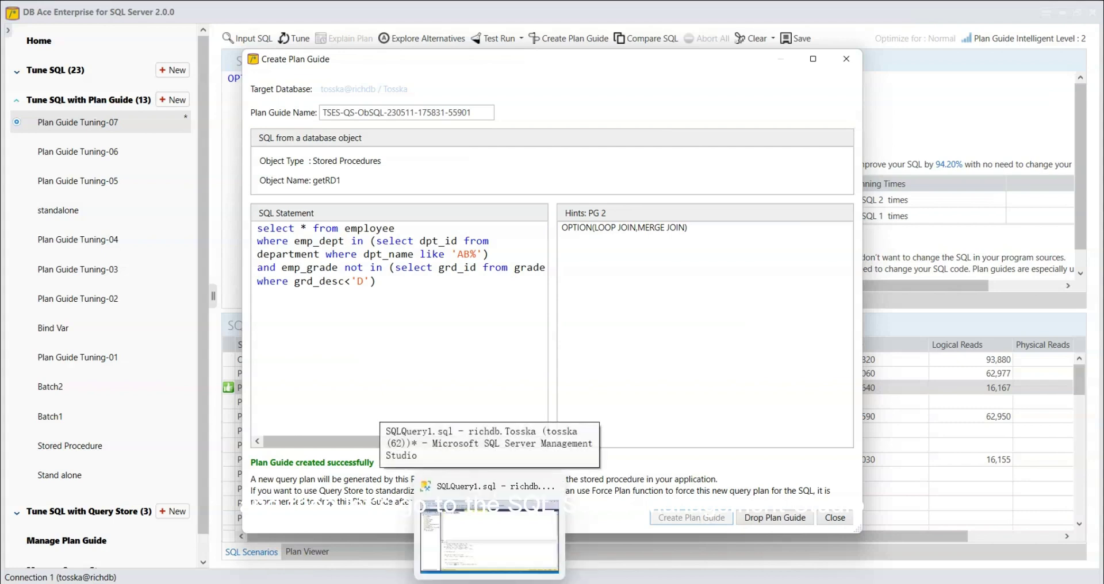
pyautogui.click(490, 540)
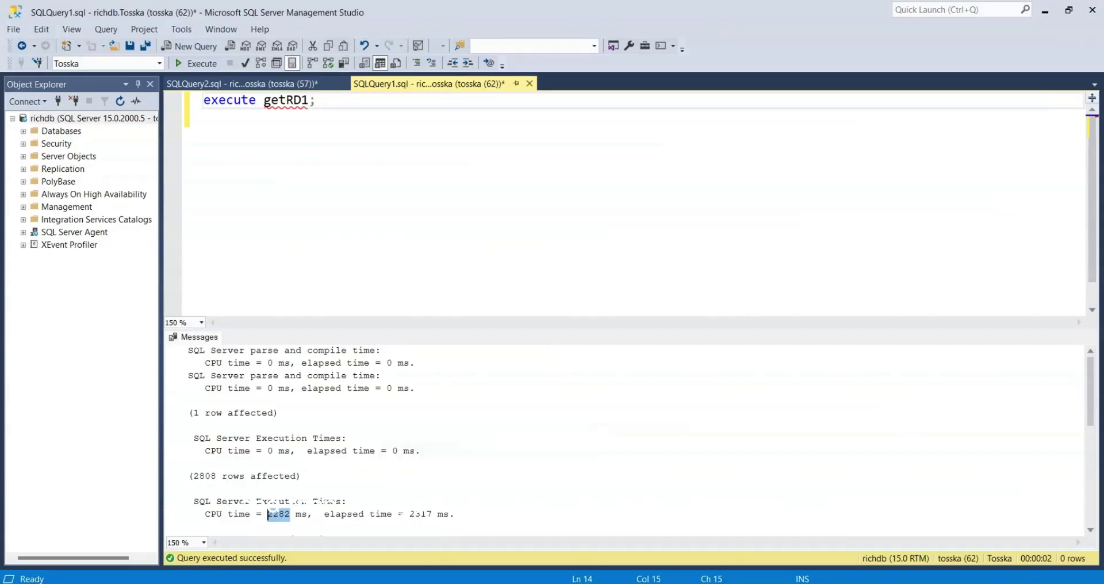
pyautogui.click(289, 173)
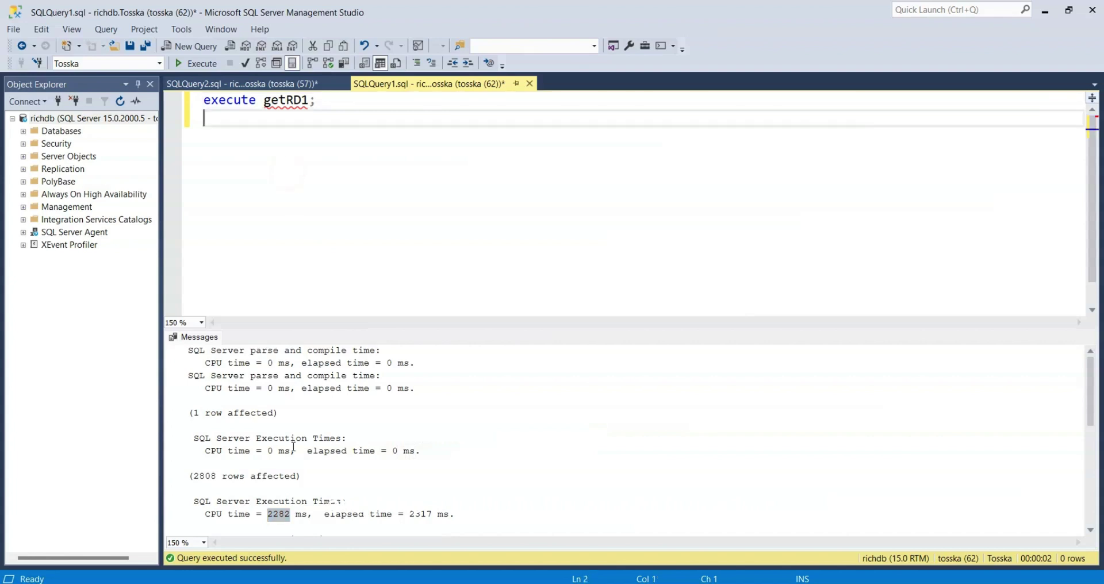
pyautogui.click(293, 516)
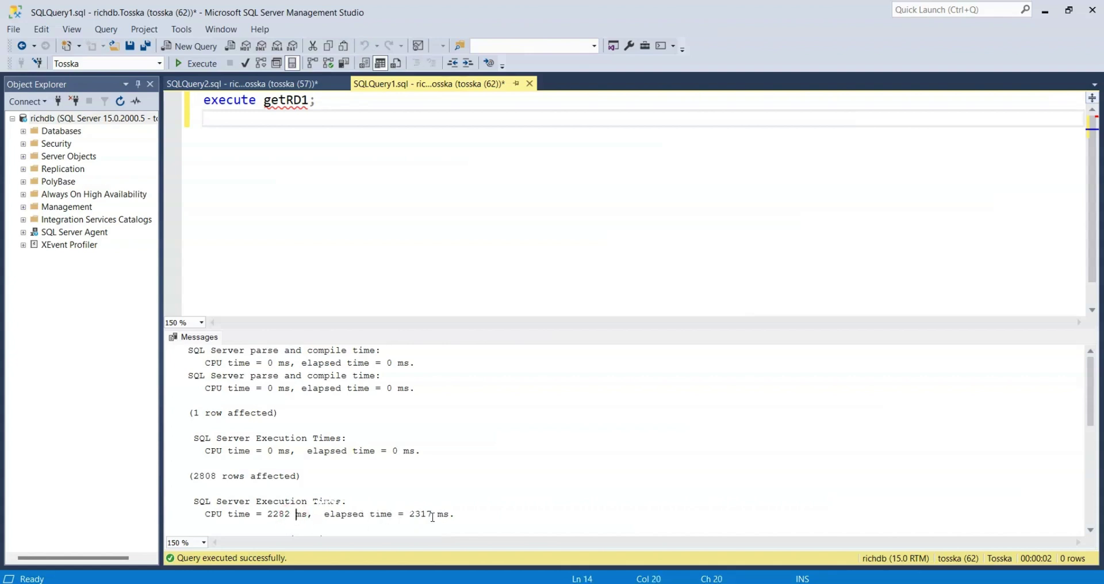
pyautogui.click(197, 65)
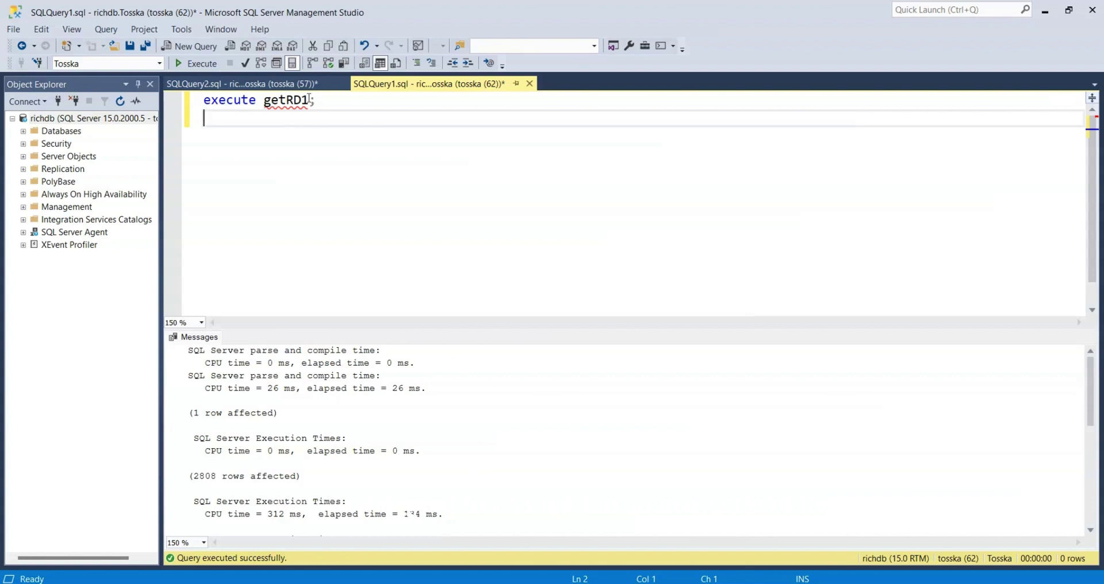
# Return to DB Ace Enterprise and drop the plan guide created for getRD1.
pyautogui.moveTo(673, 582)
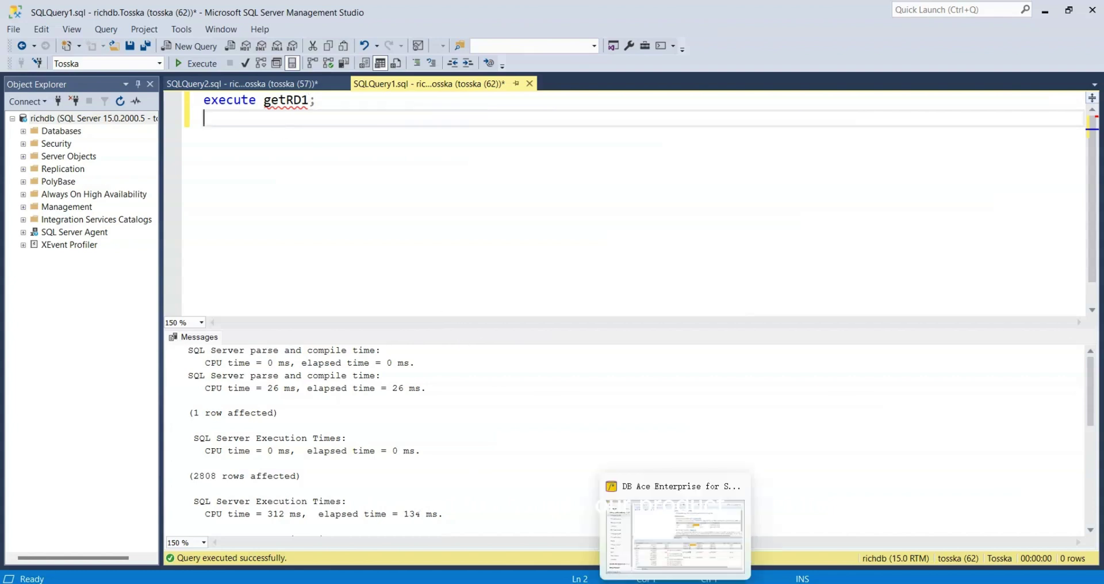
pyautogui.click(736, 514)
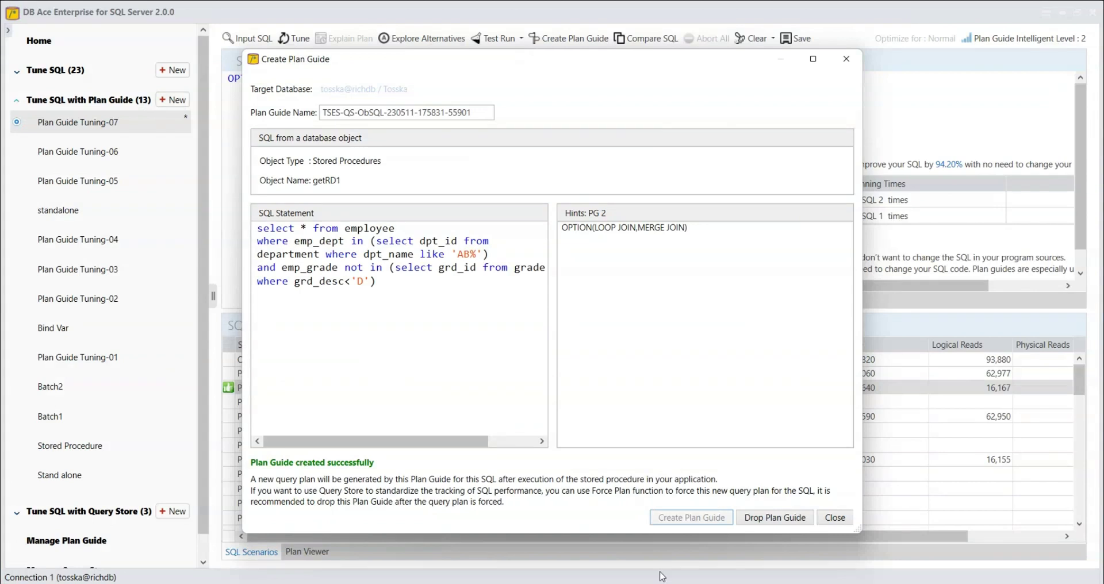
pyautogui.click(787, 519)
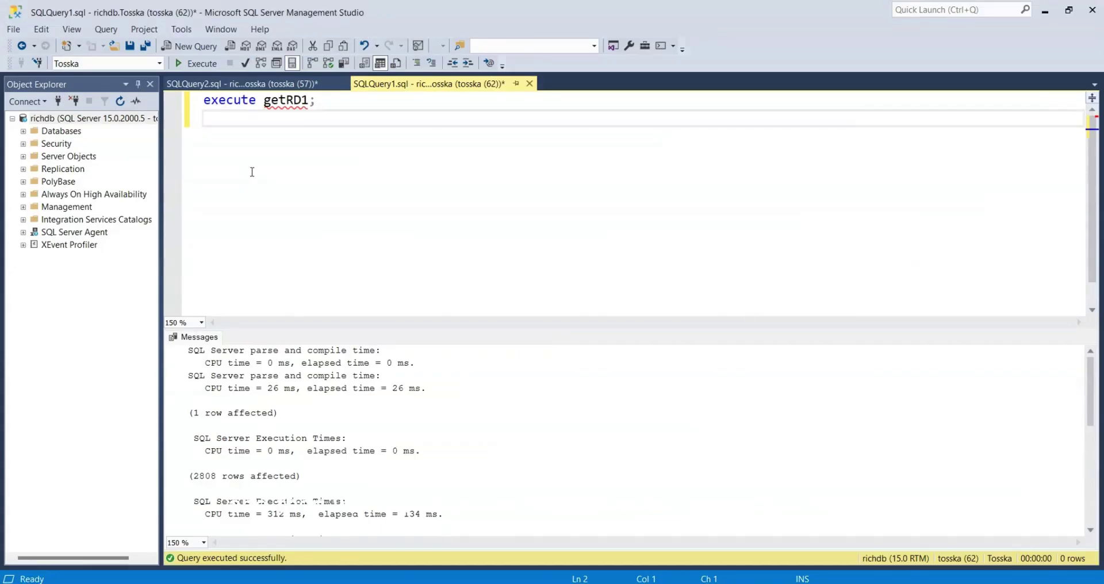
# Rerun getRD1 in SQL Server Management Studio to check its execution times, and close the Create Plan Guide dialog in DB Ace Enterprise.
pyautogui.click(195, 64)
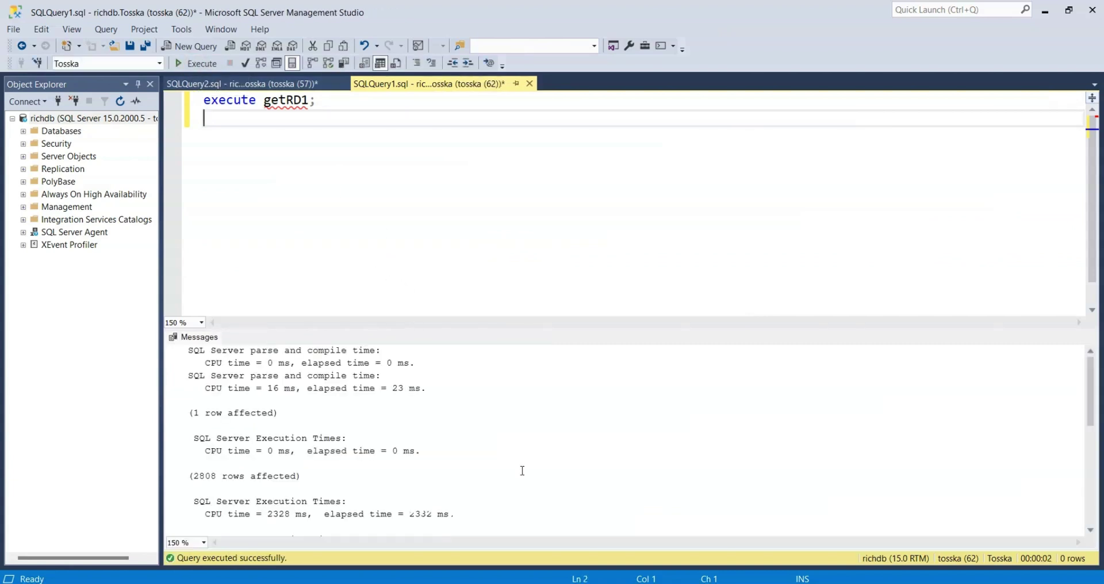
pyautogui.moveTo(466, 515); pyautogui.dragTo(195, 517)
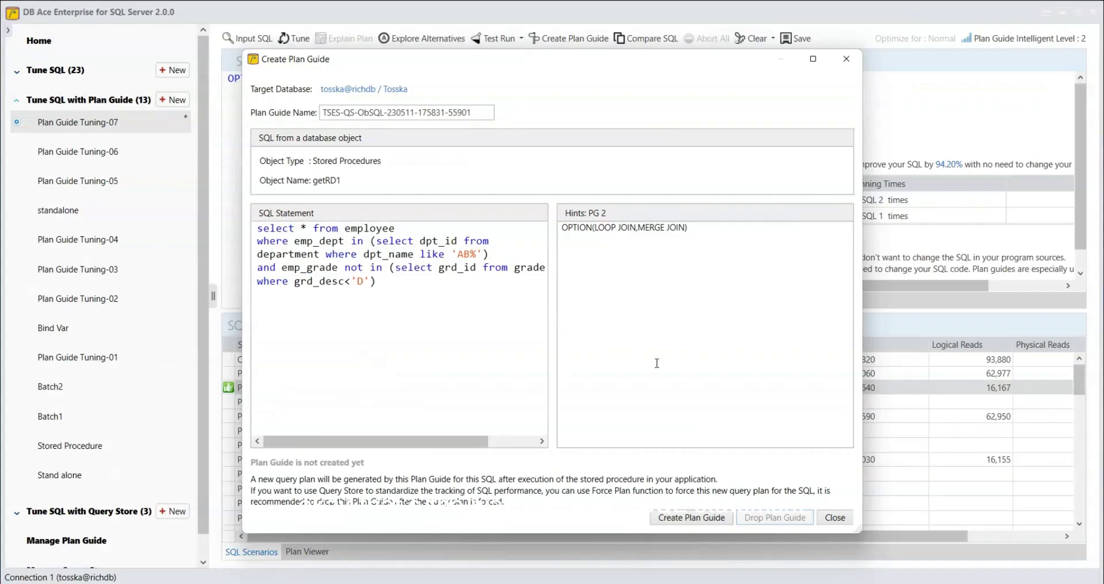
pyautogui.click(835, 518)
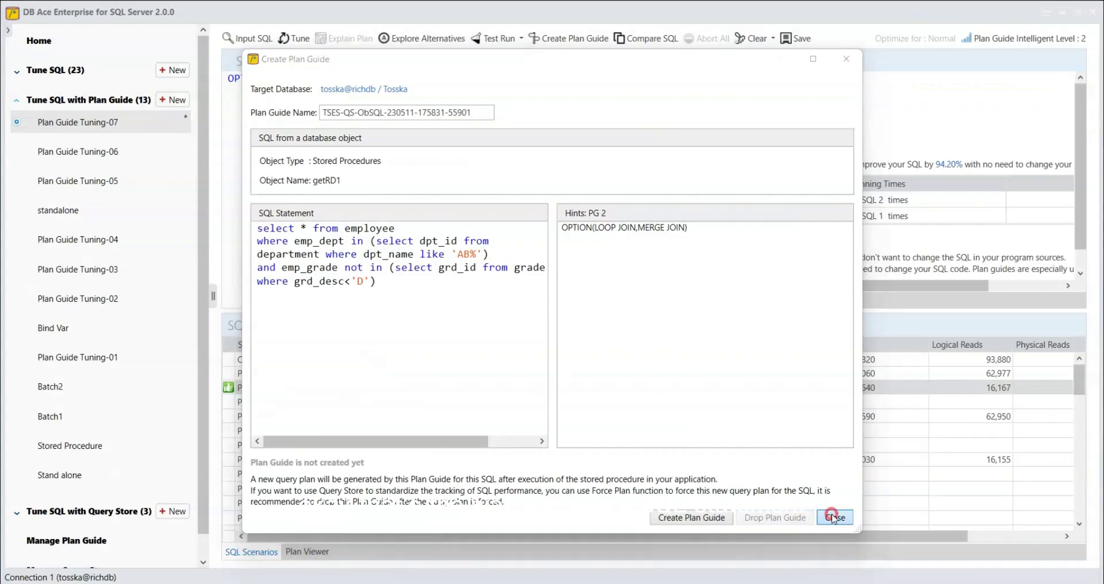